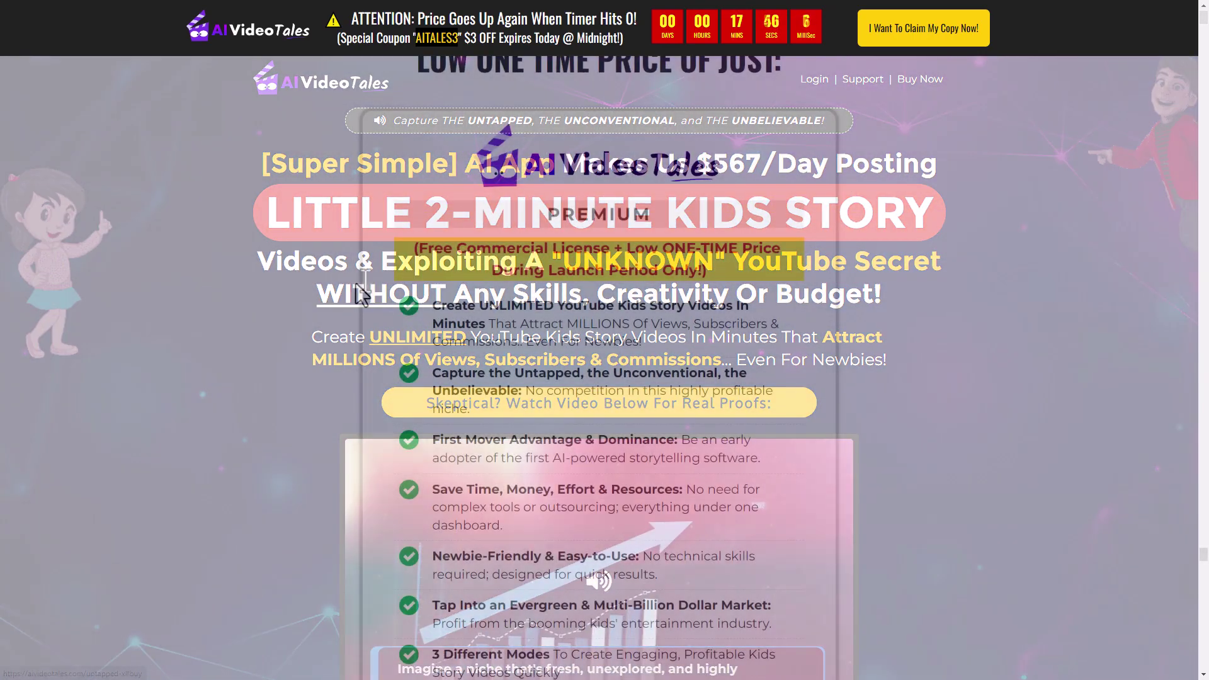
scroll(346, 282, "down", 5)
scroll(347, 275, "down", 5)
scroll(347, 274, "down", 5)
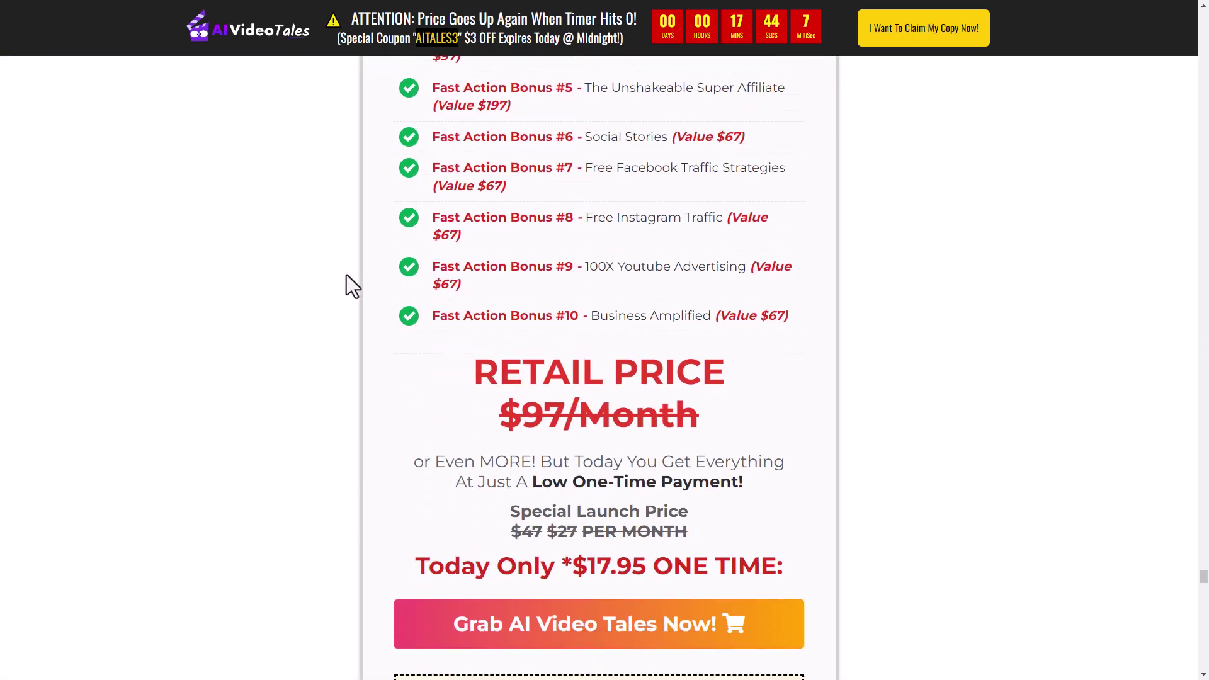
scroll(347, 275, "down", 4)
scroll(346, 275, "down", 2)
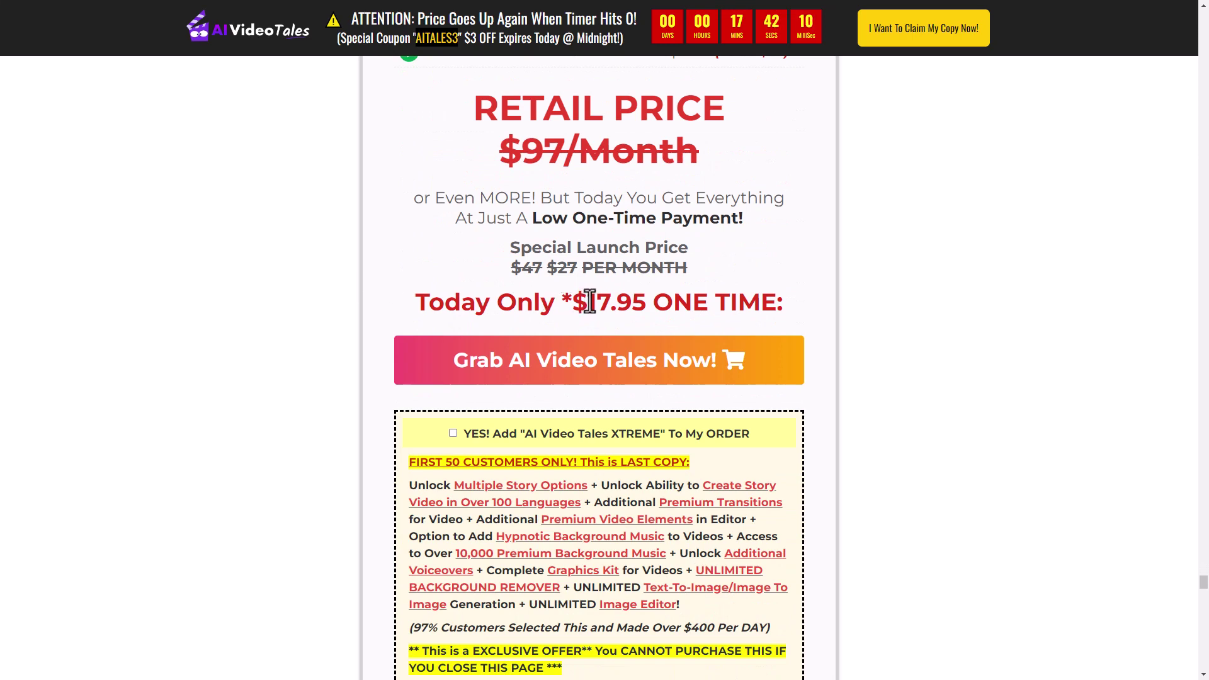
scroll(457, 328, "down", 3)
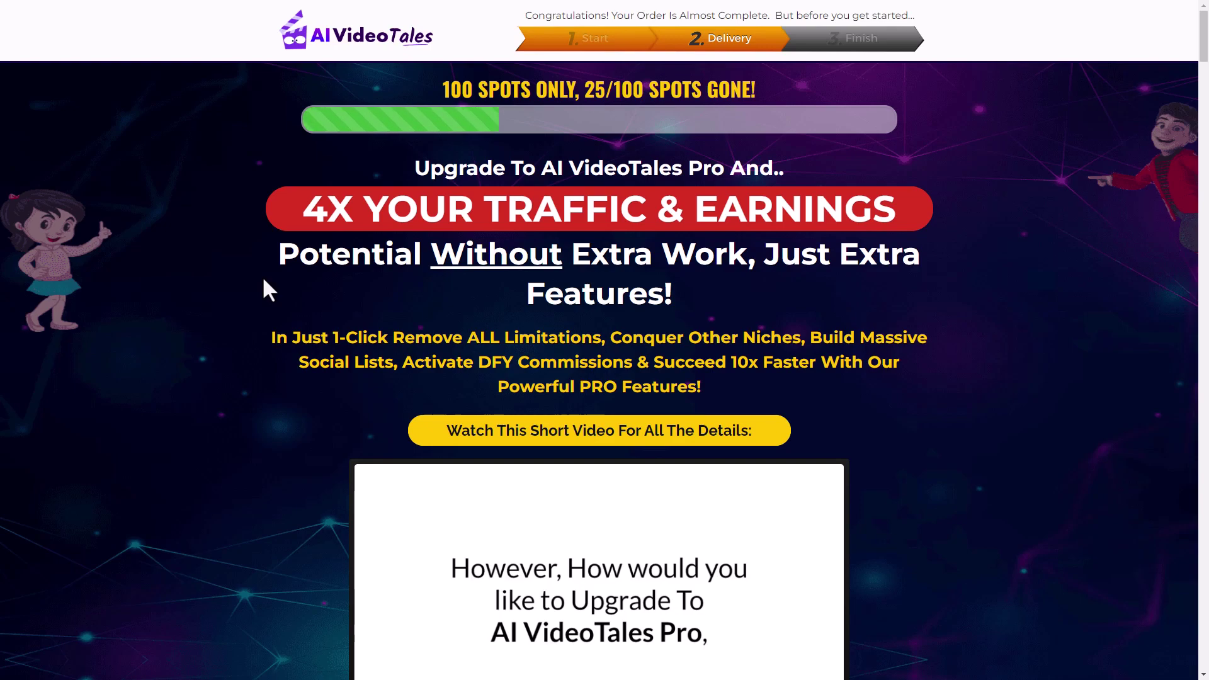
scroll(264, 275, "down", 5)
scroll(283, 271, "down", 5)
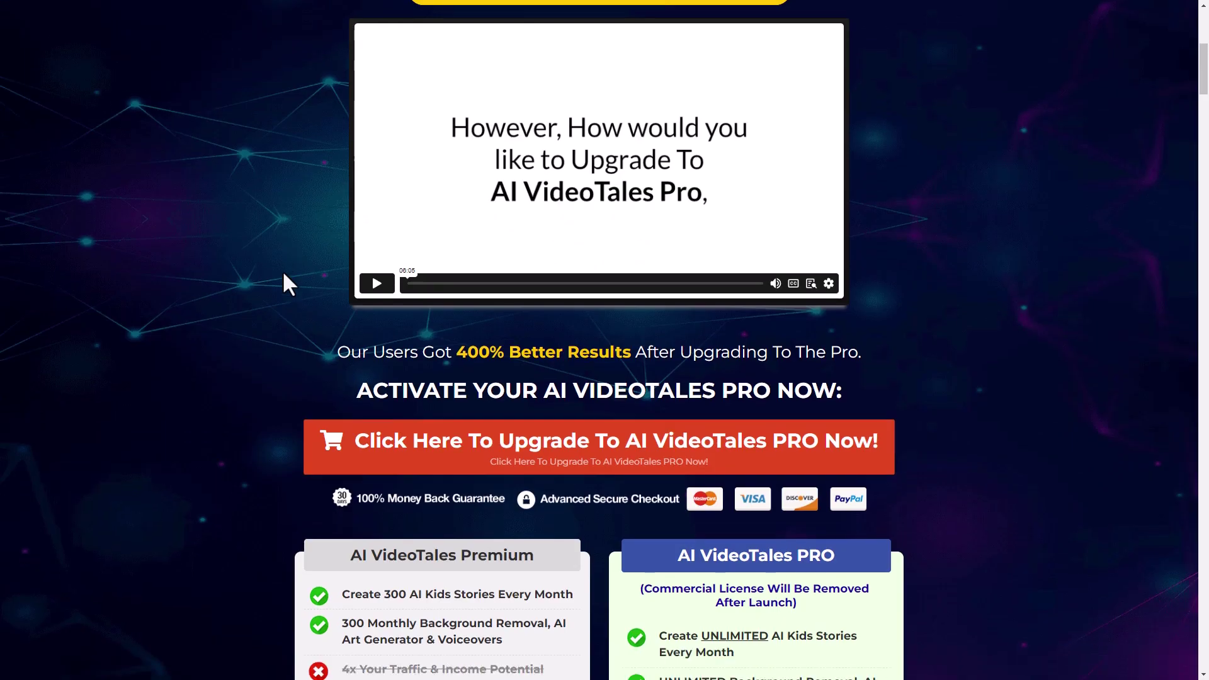
scroll(282, 270, "down", 5)
scroll(283, 270, "down", 3)
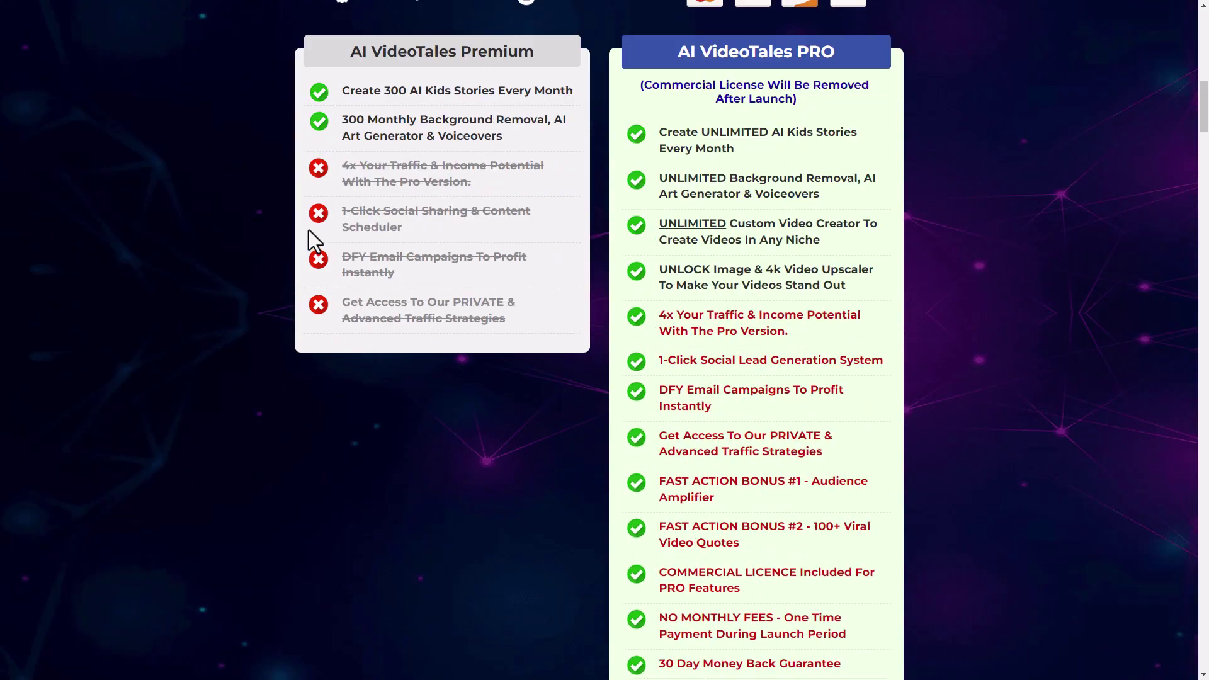
scroll(309, 230, "down", 5)
scroll(813, 228, "down", 3)
scroll(814, 229, "down", 6)
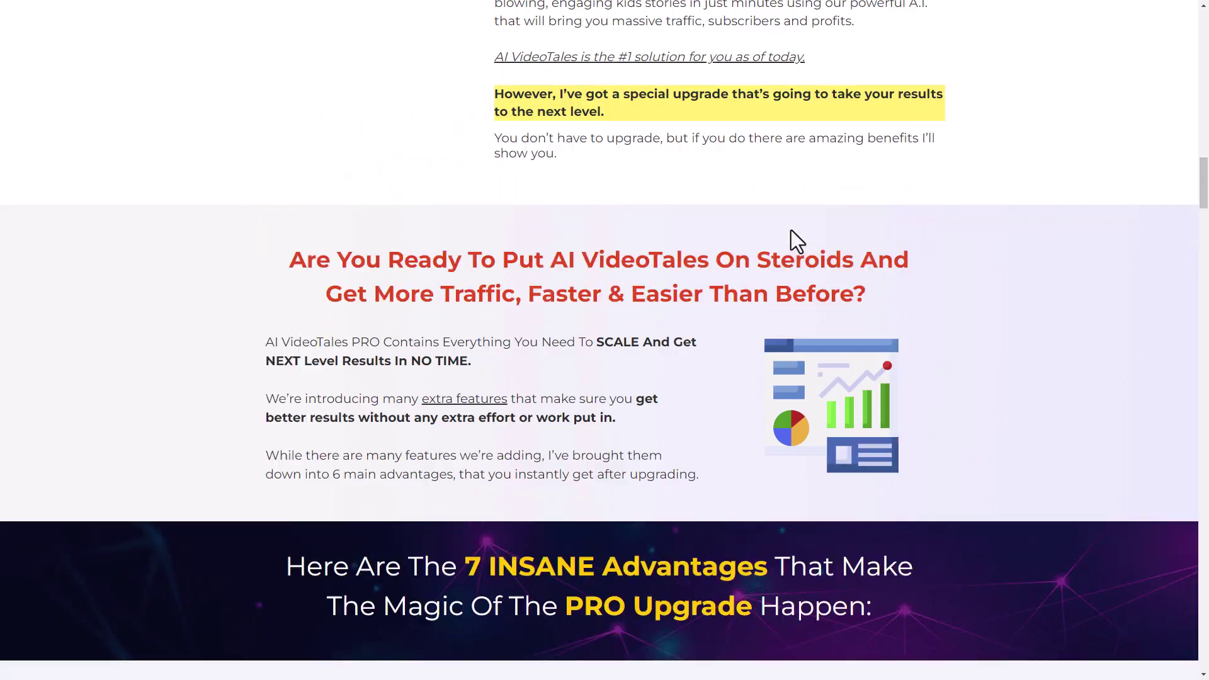
scroll(791, 230, "down", 6)
scroll(782, 231, "down", 6)
scroll(782, 231, "down", 6)
scroll(782, 231, "down", 5)
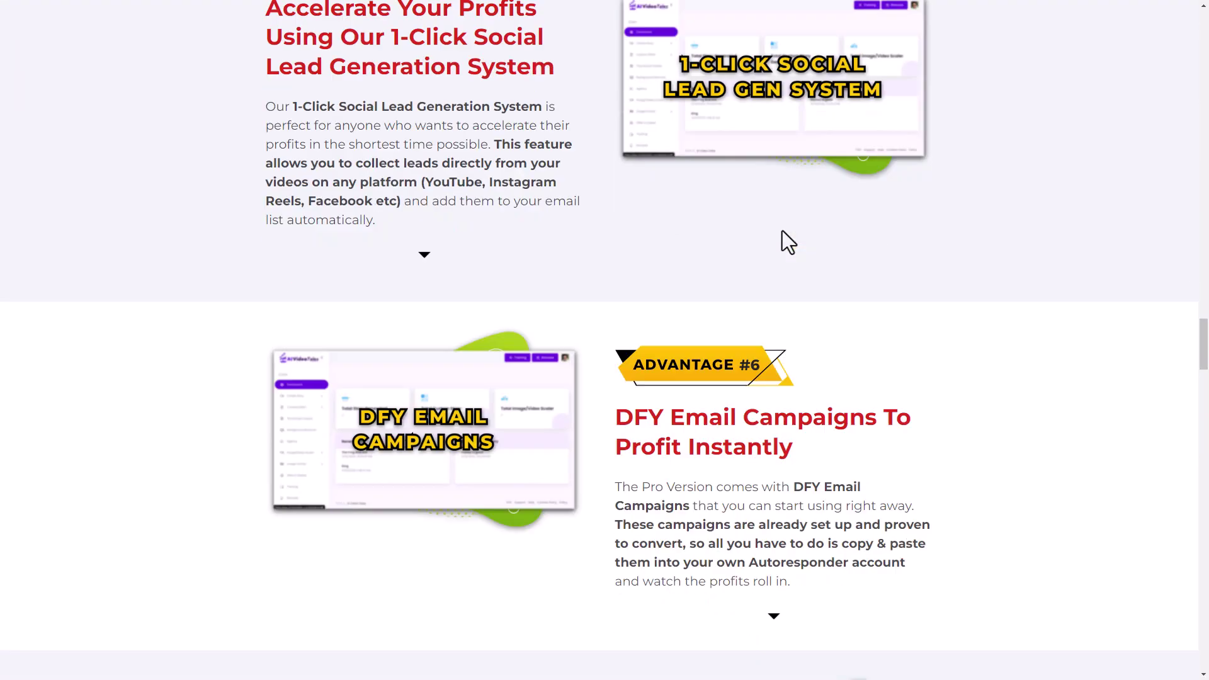
scroll(789, 243, "down", 6)
scroll(789, 243, "down", 6)
scroll(789, 243, "down", 5)
scroll(789, 243, "down", 4)
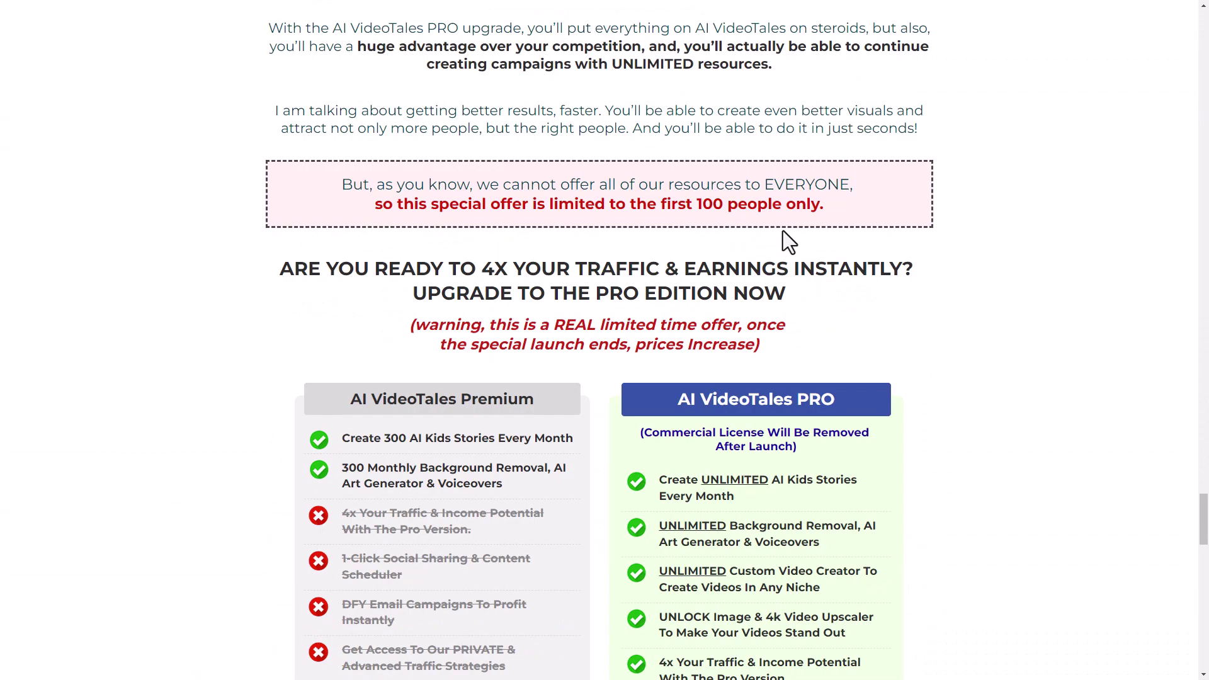
scroll(793, 239, "down", 4)
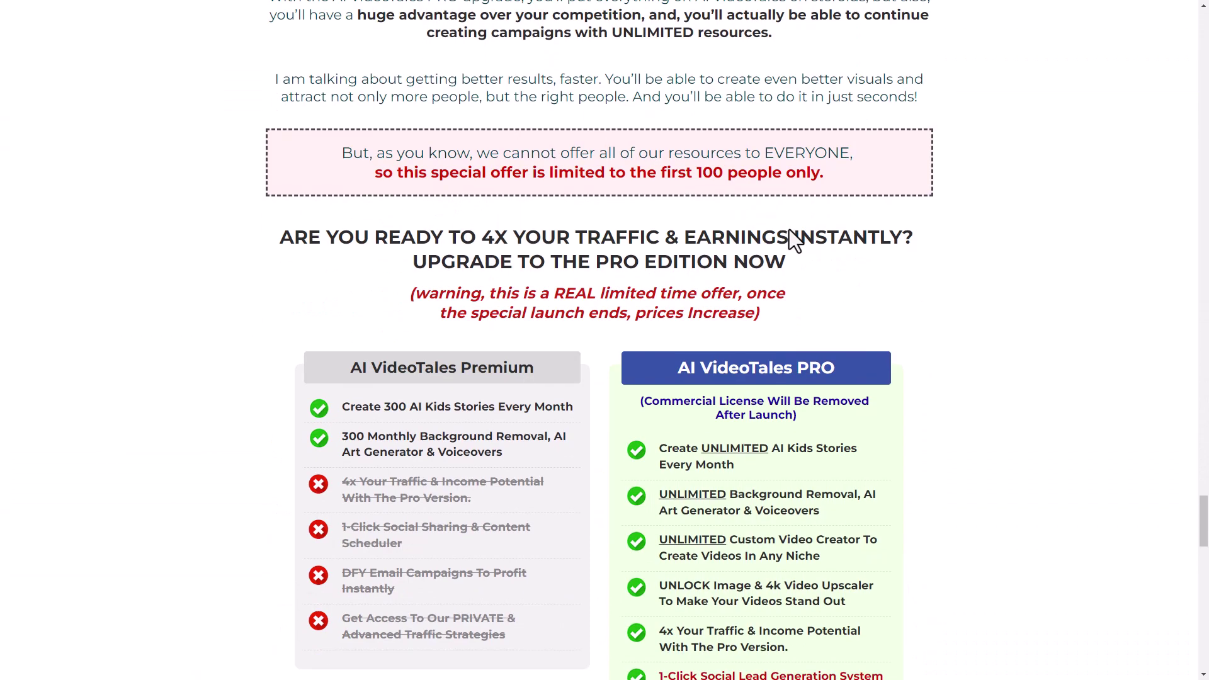
scroll(793, 240, "down", 6)
scroll(794, 240, "down", 6)
scroll(793, 240, "down", 5)
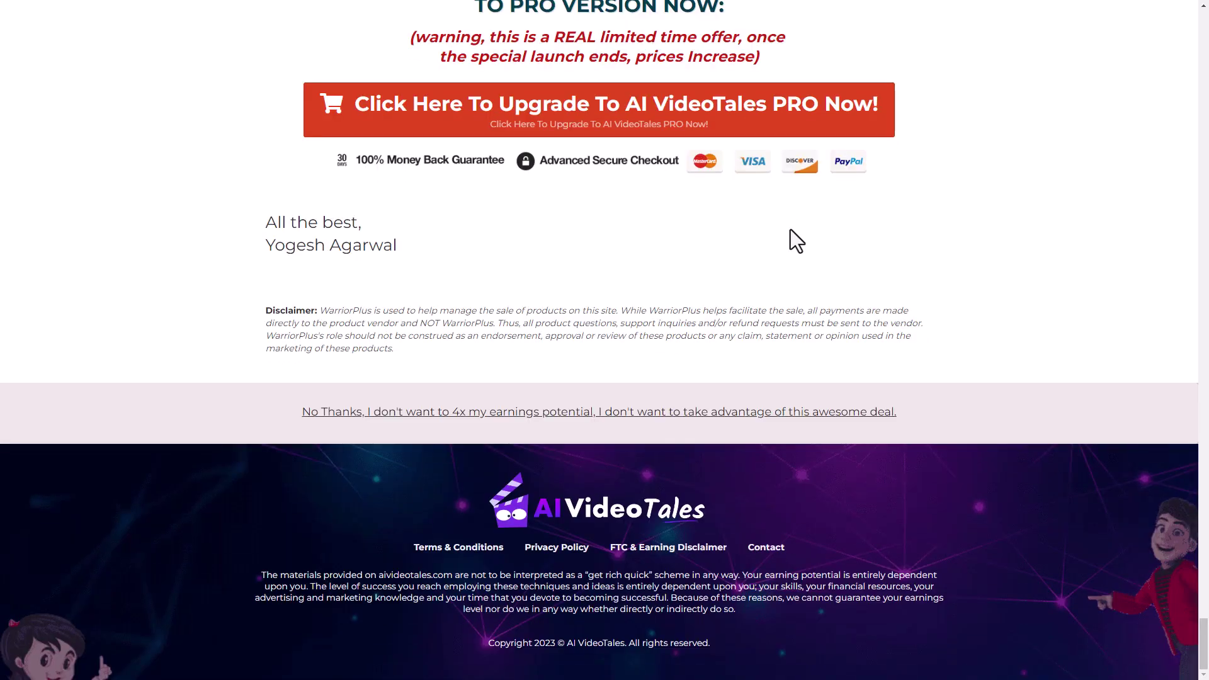
scroll(790, 229, "up", 2)
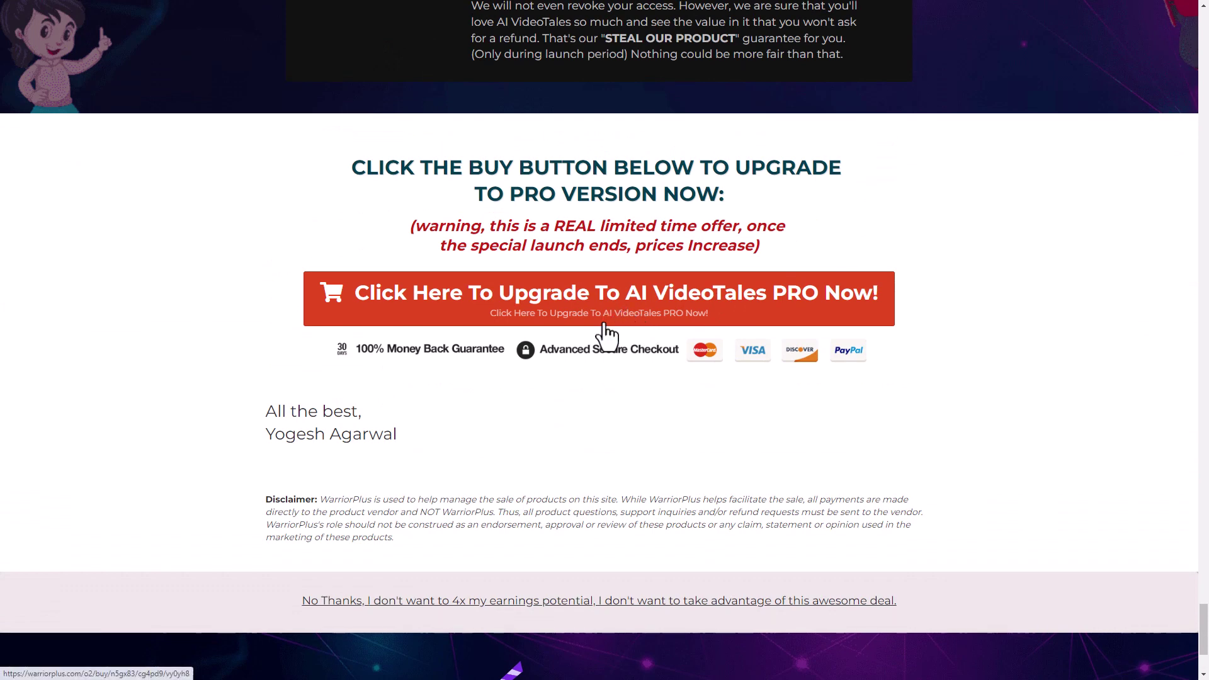
scroll(607, 333, "down", 2)
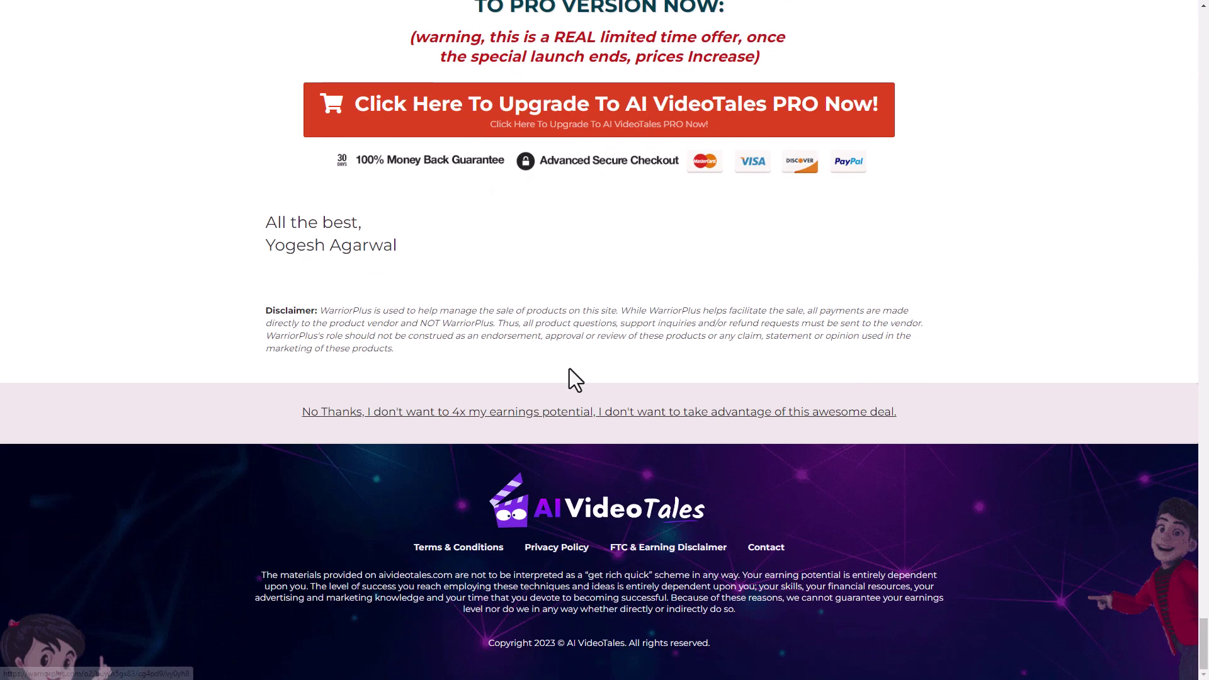
- Decline the Pro upgrade with the 'No Thanks, I don't want to 4x my earnings potential' link
left_click(526, 415)
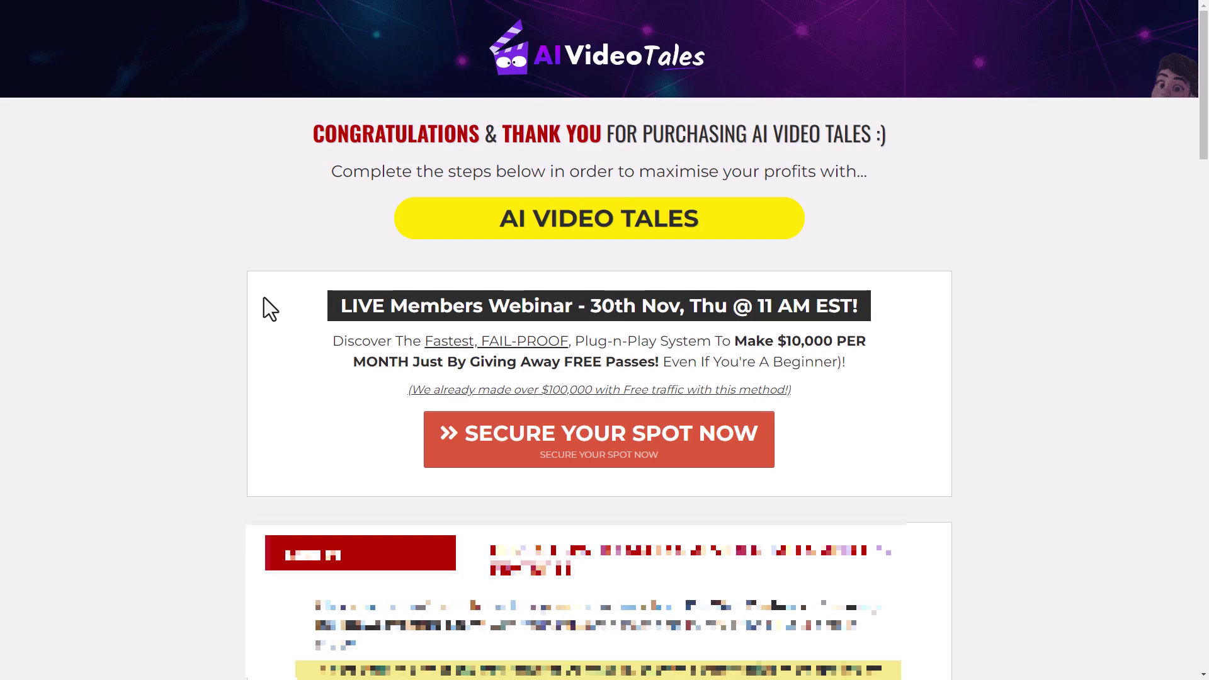
scroll(264, 297, "down", 3)
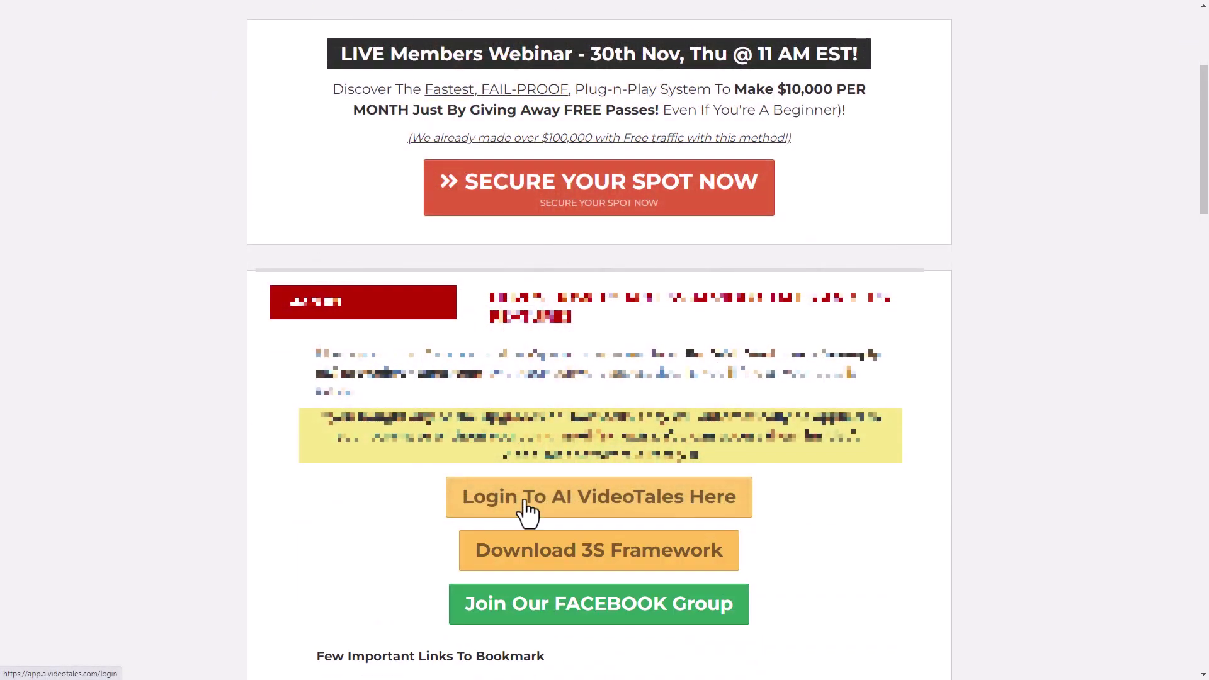
- Follow 'Login To AI VideoTales Here' from the thank-you page to the members login
left_click(527, 498)
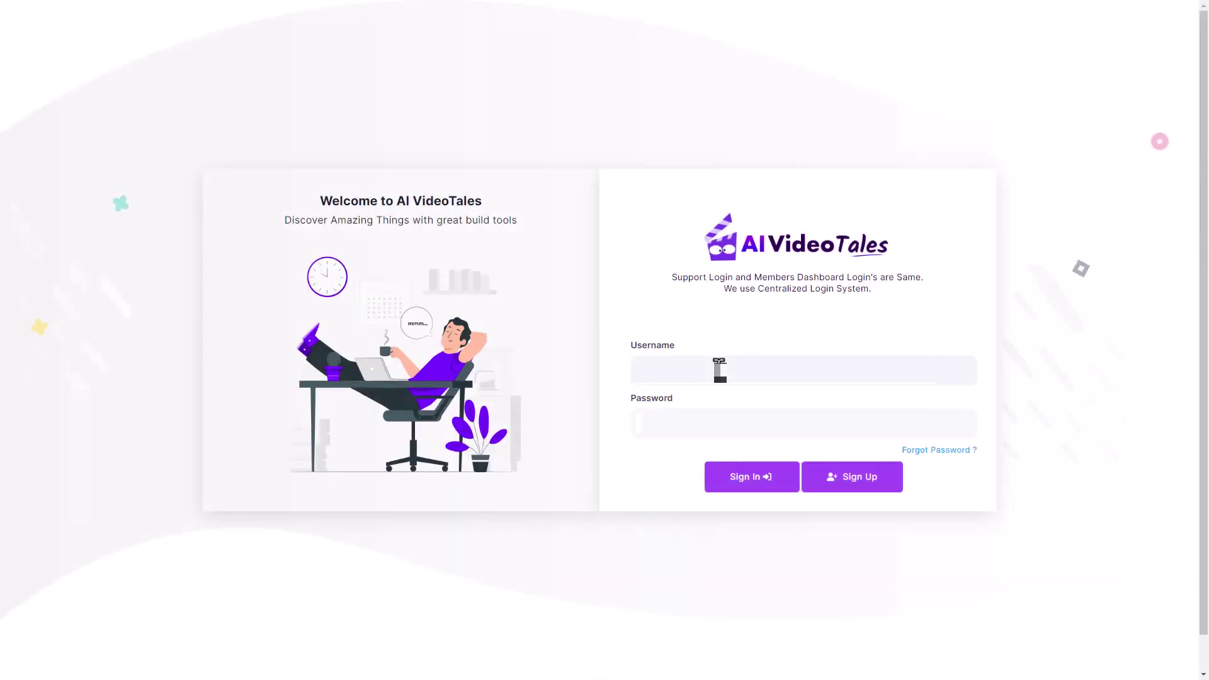
- Fill in the account username and password on the login form and submit Sign In
left_click(719, 369)
type("[username]")
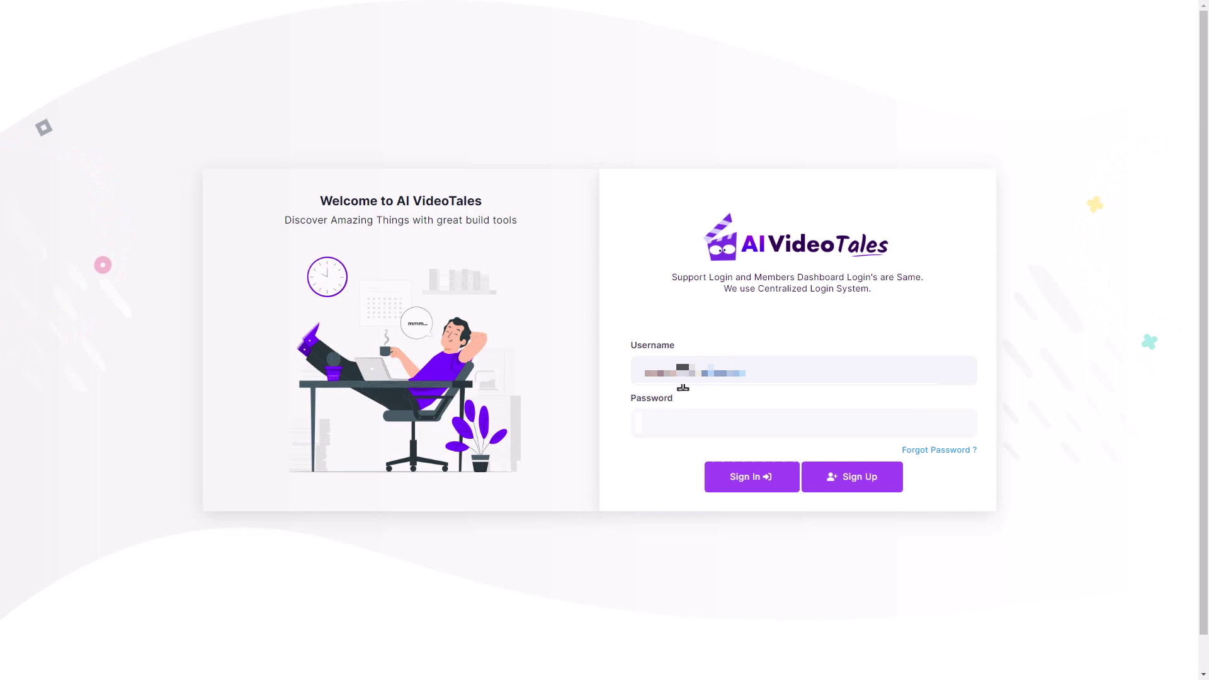
left_click(718, 423)
type("[password]")
left_click(751, 476)
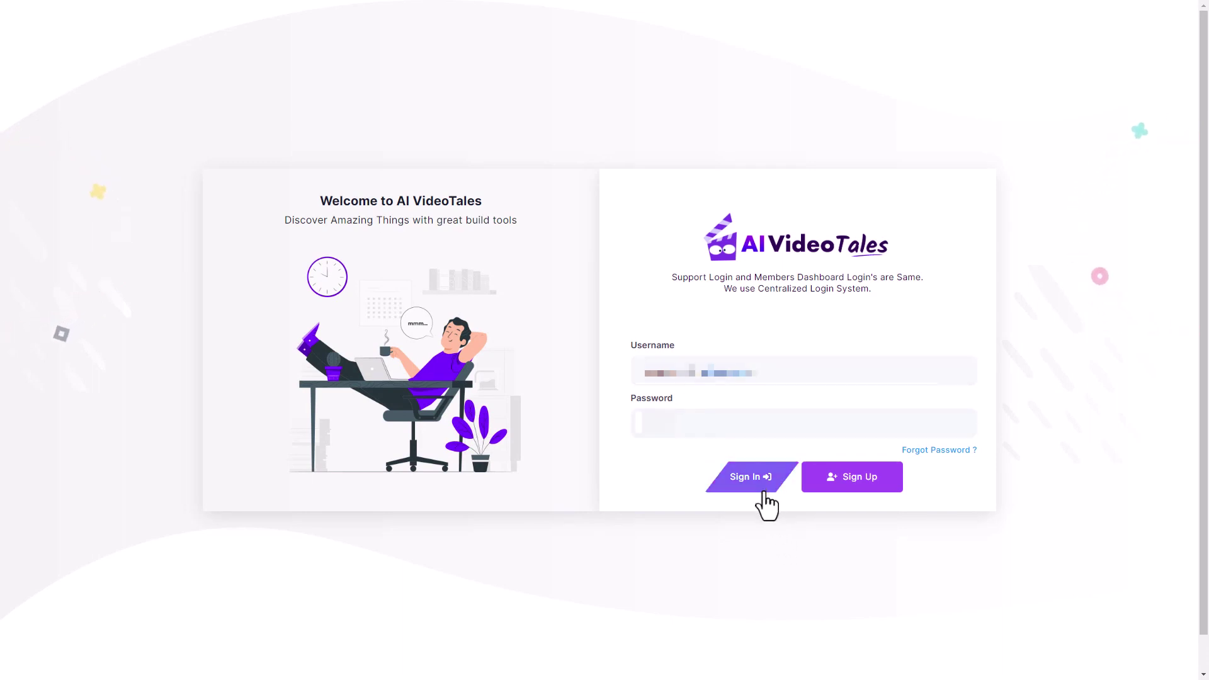